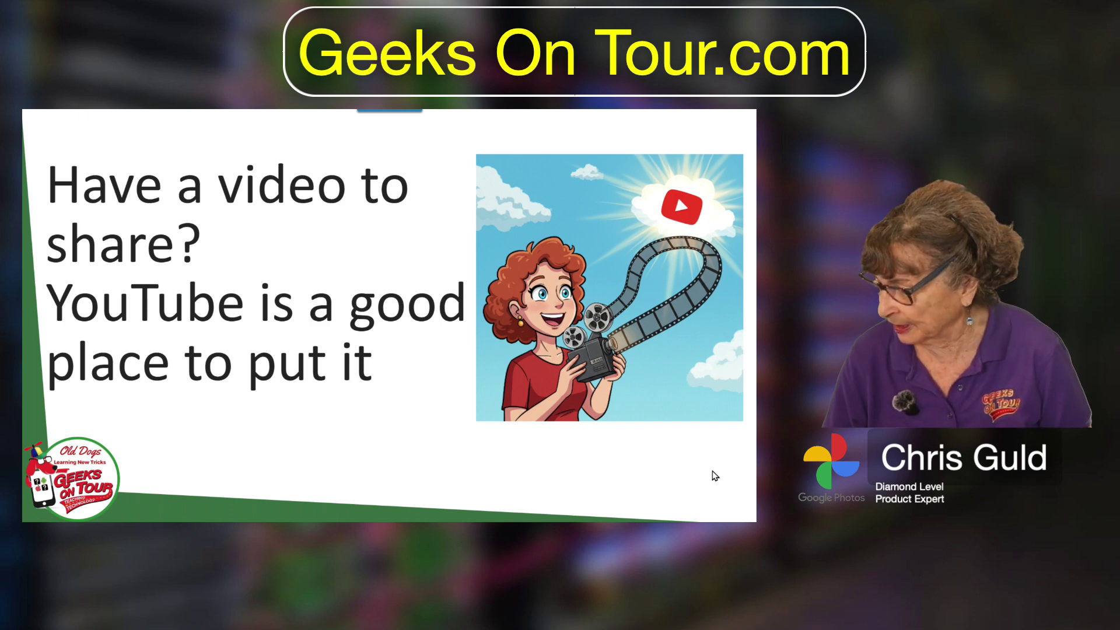
- Switch from the intro slide to the File Explorer window showing the ShowMeVideos folders
key(alt+Tab)
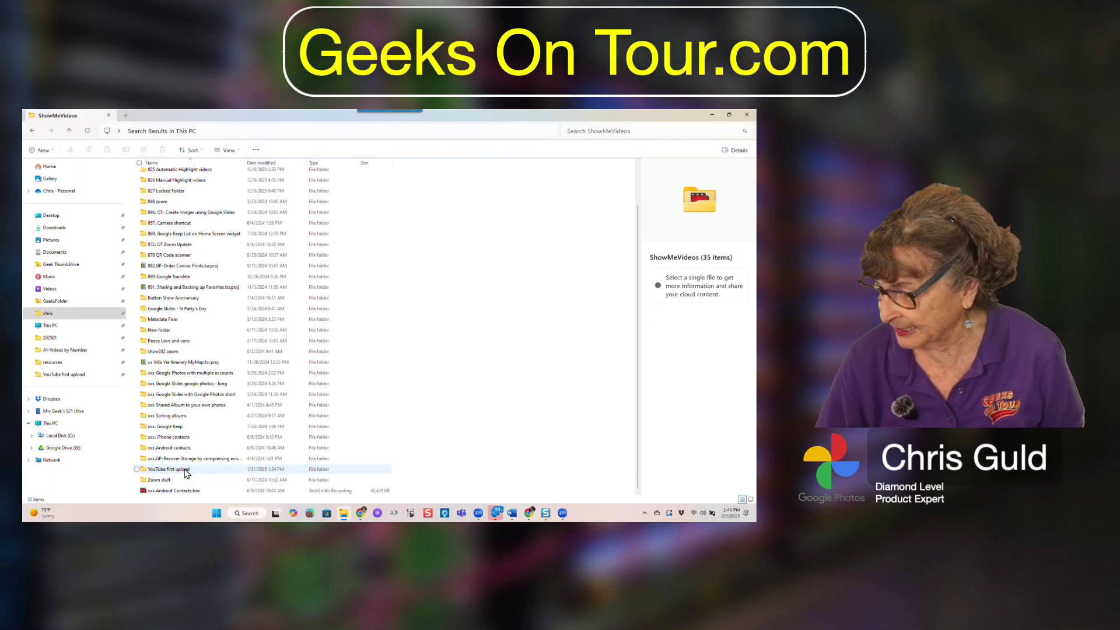
- Open the YouTube first upload folder and play Grad sample video.mp4 in Media Player
double_click(185, 469)
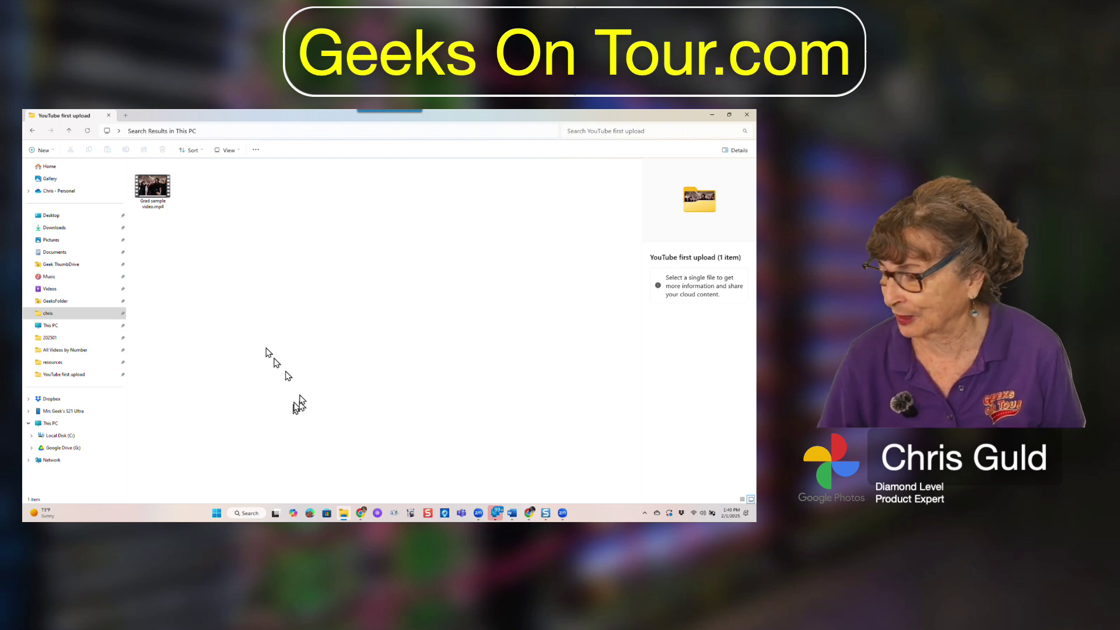
double_click(156, 190)
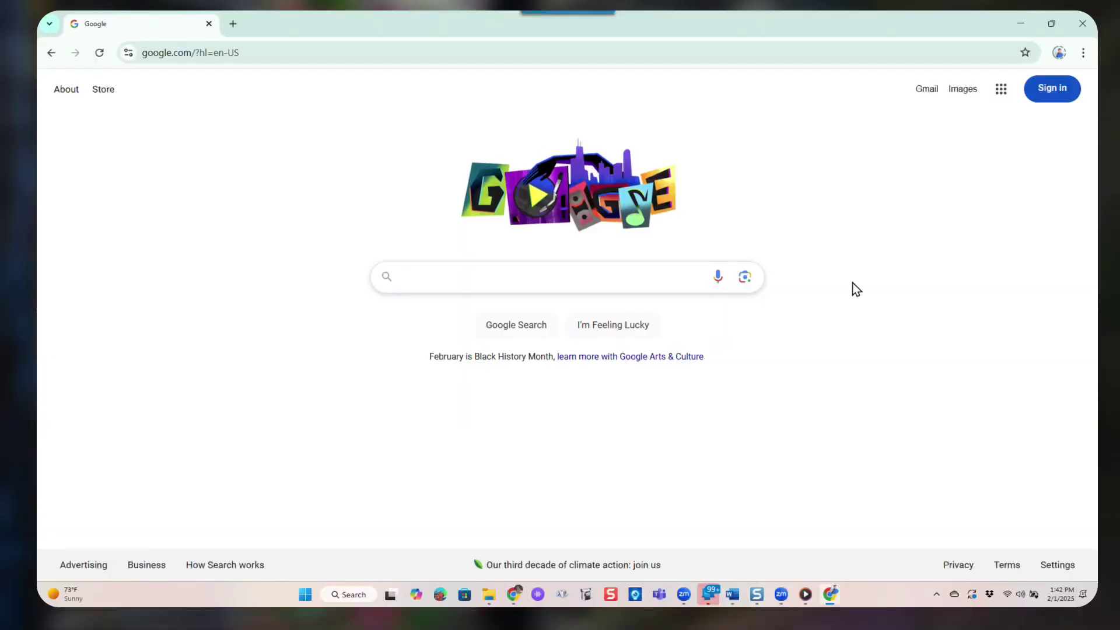
- Go to youtube.com in the browser
click(262, 55)
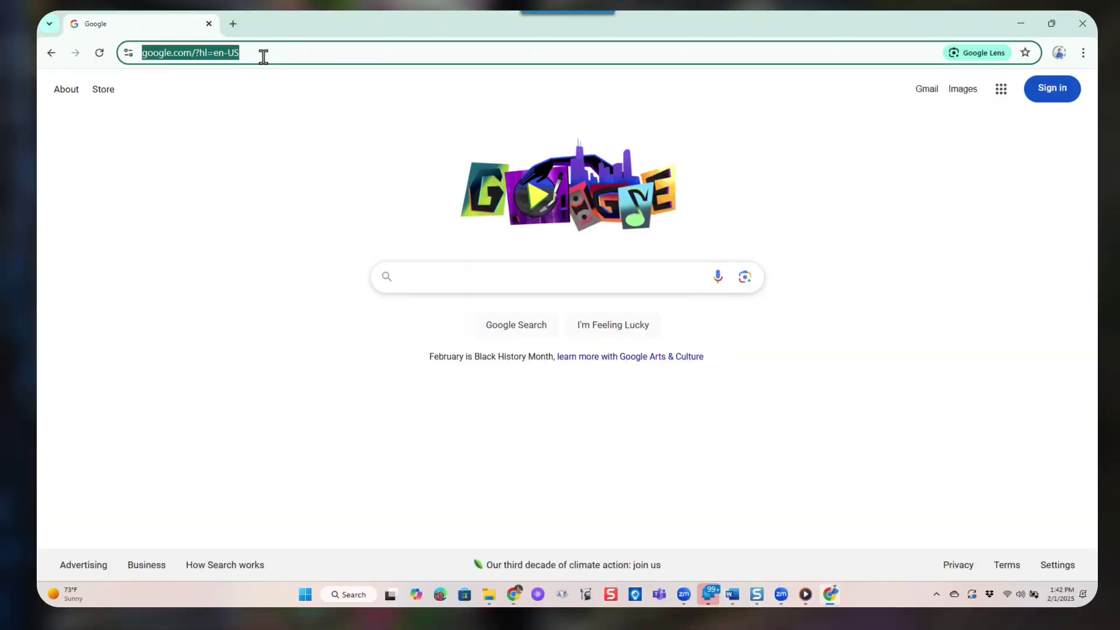
text(youtube.com)
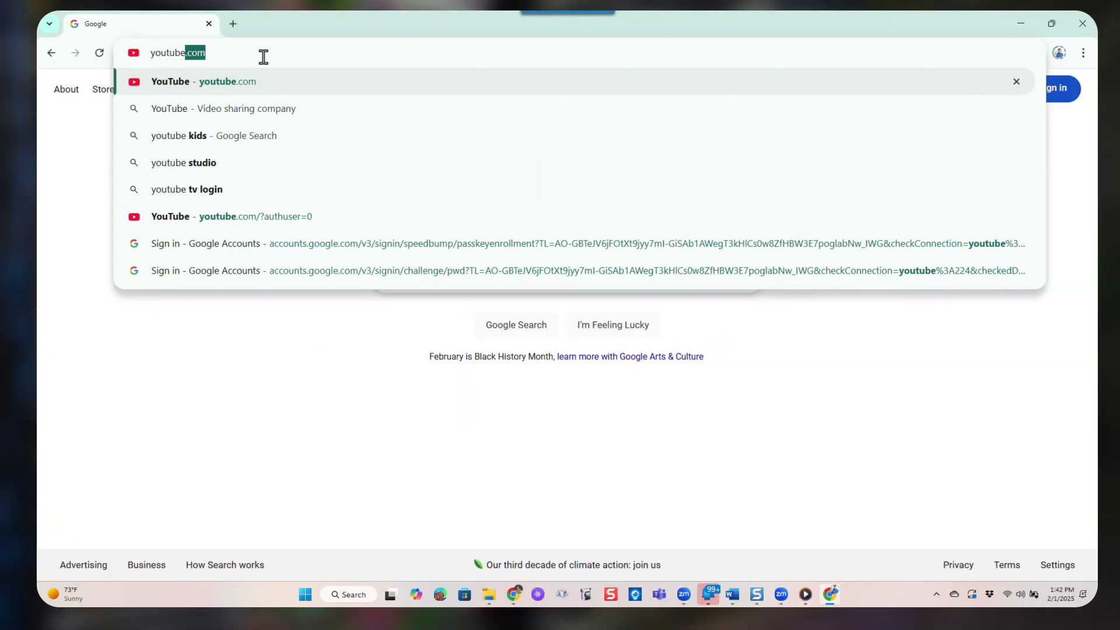
key(Return)
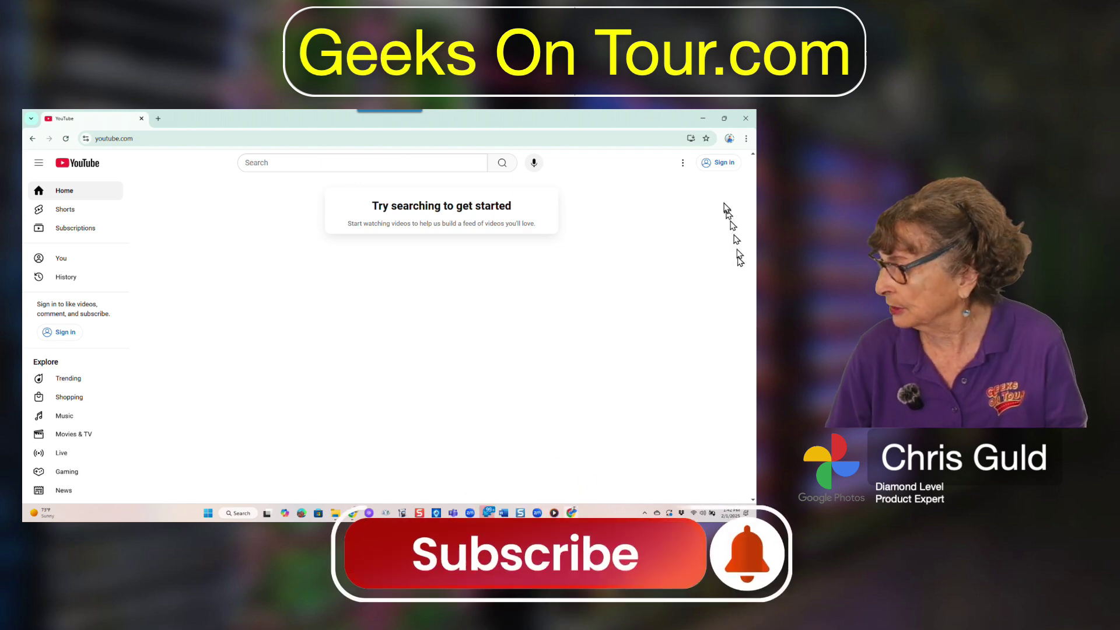
- Sign in to YouTube with the demo Google account and its password
click(719, 164)
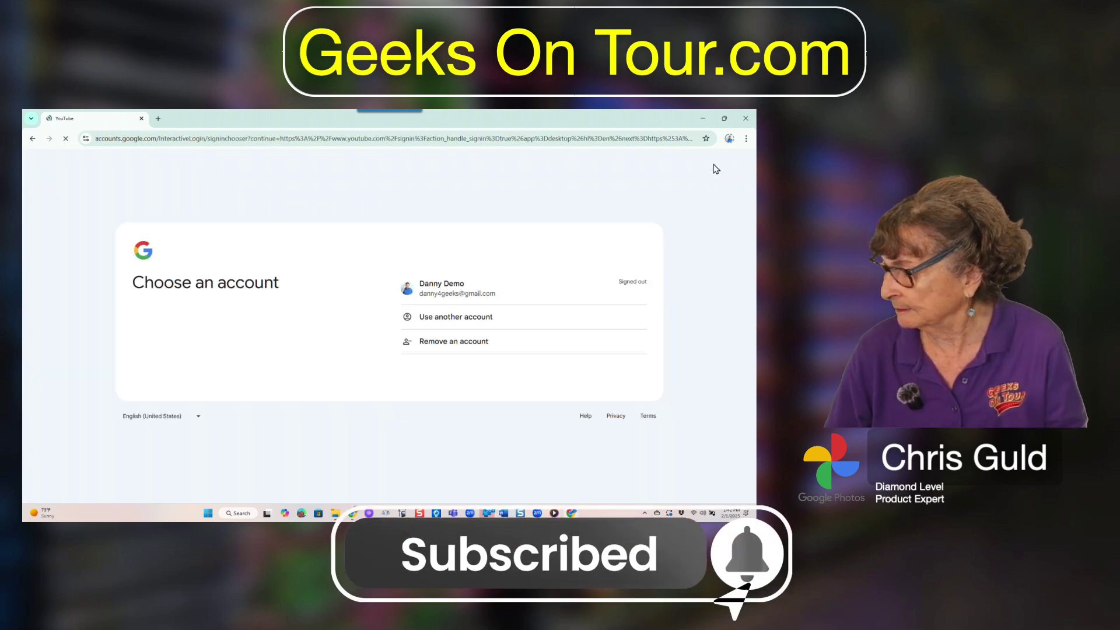
click(460, 295)
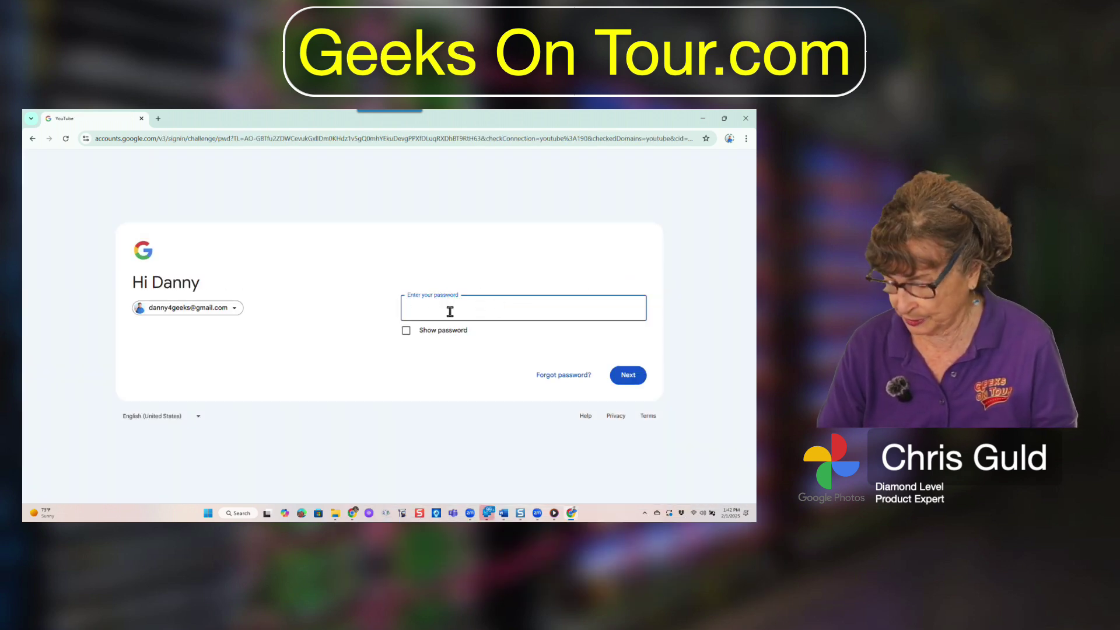
text(••••)
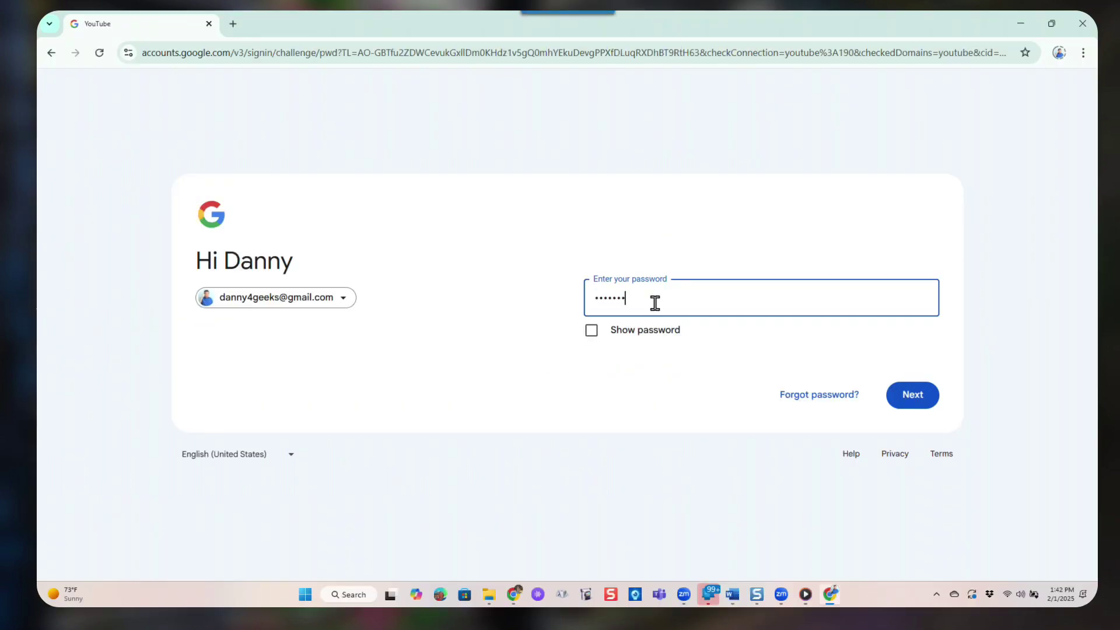
key(Return)
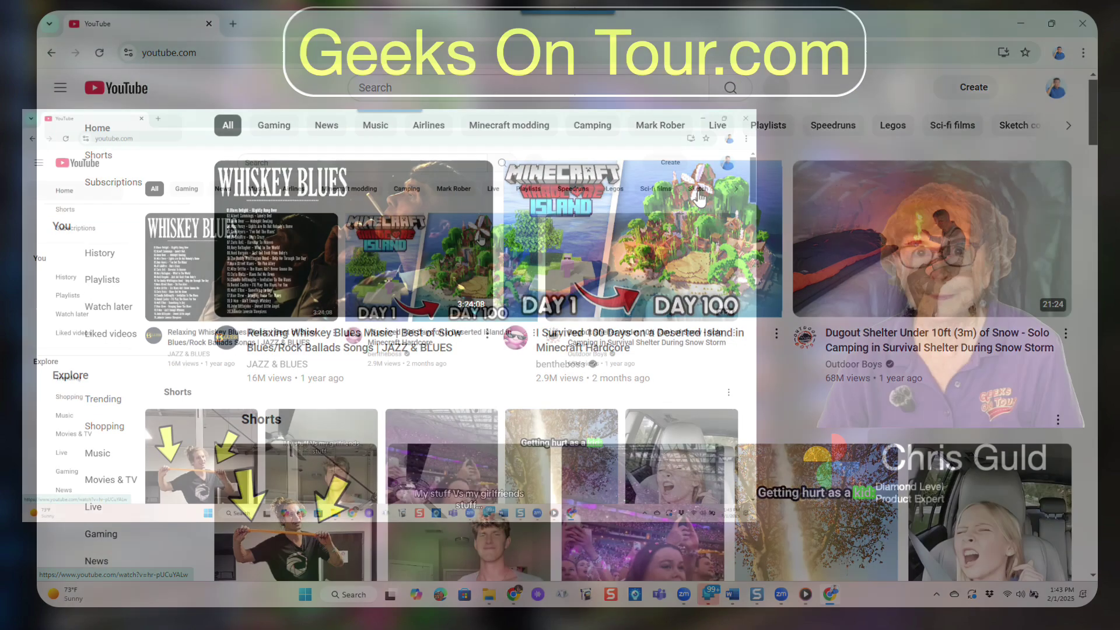
mouse_move(702, 198)
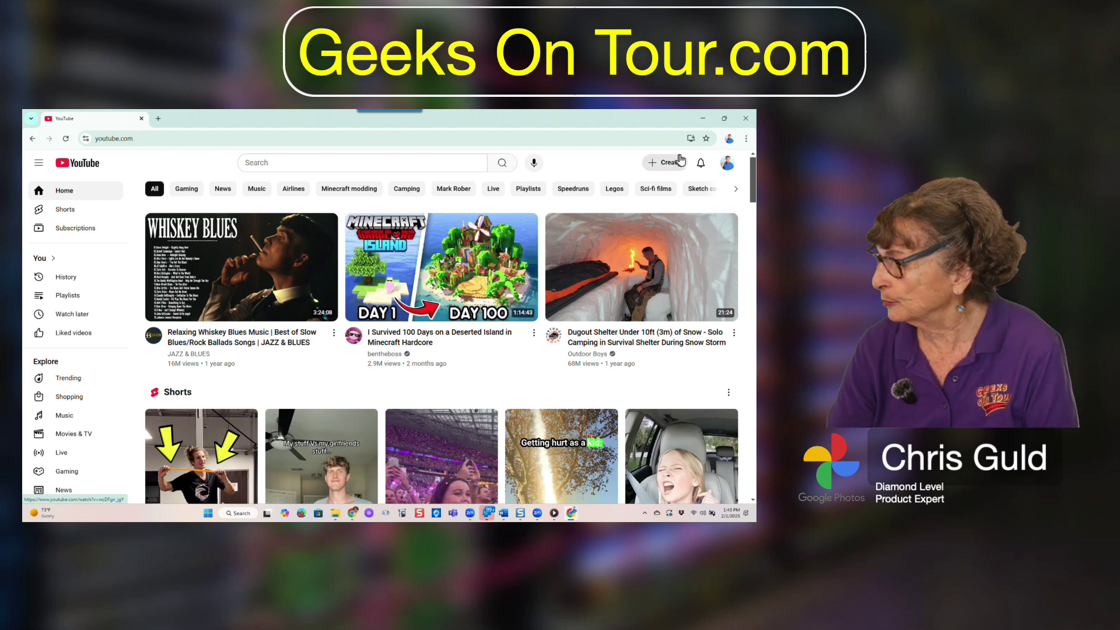
mouse_move(551, 242)
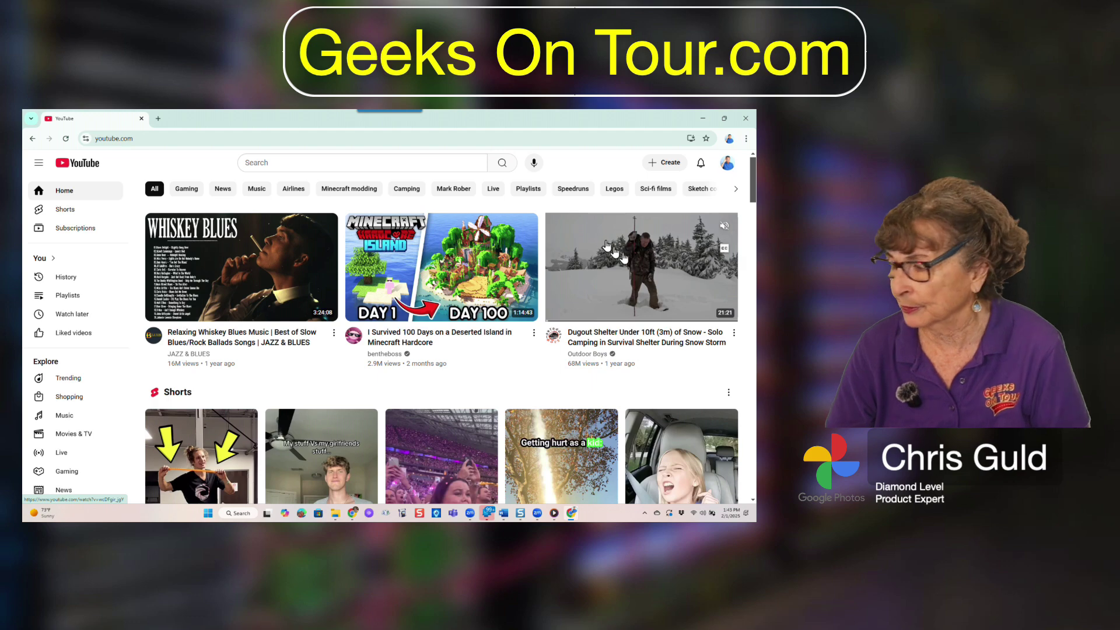
- Create the channel via Create > Upload video, fixing the handle to end in Family without an apostrophe
click(659, 165)
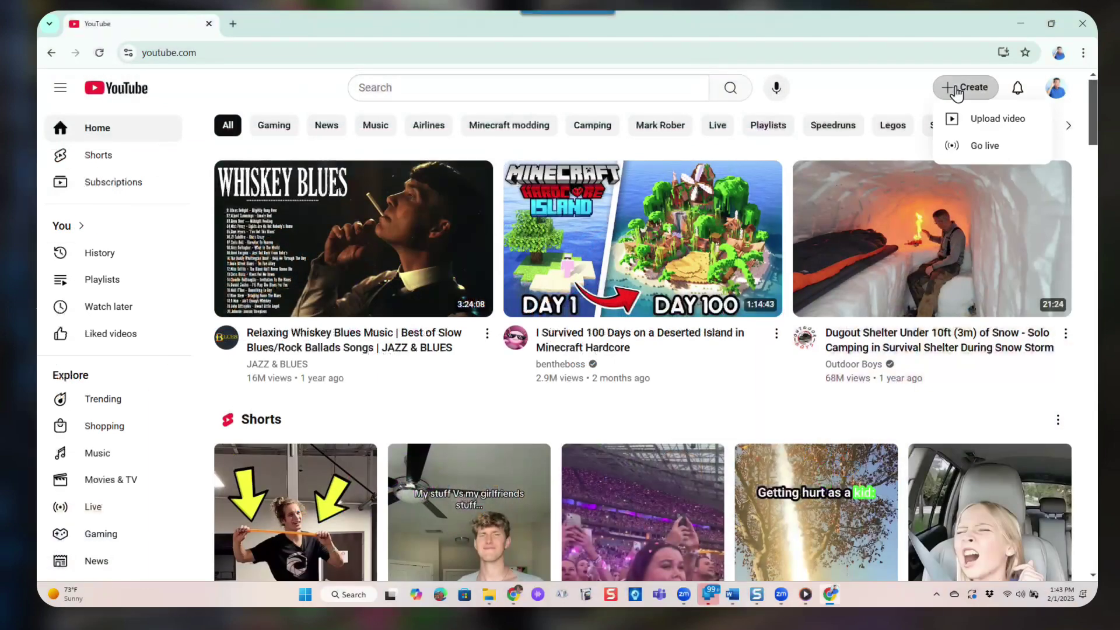
click(997, 121)
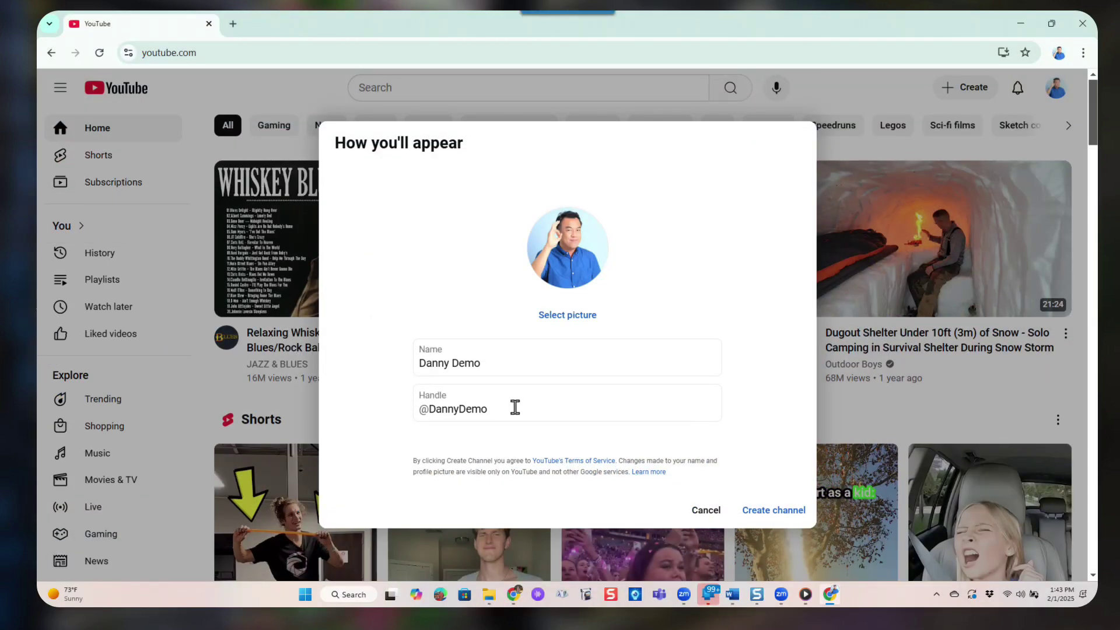
click(460, 410)
key(Delete)
key(Delete)
key(Delete)
key(Delete)
text('sFamily)
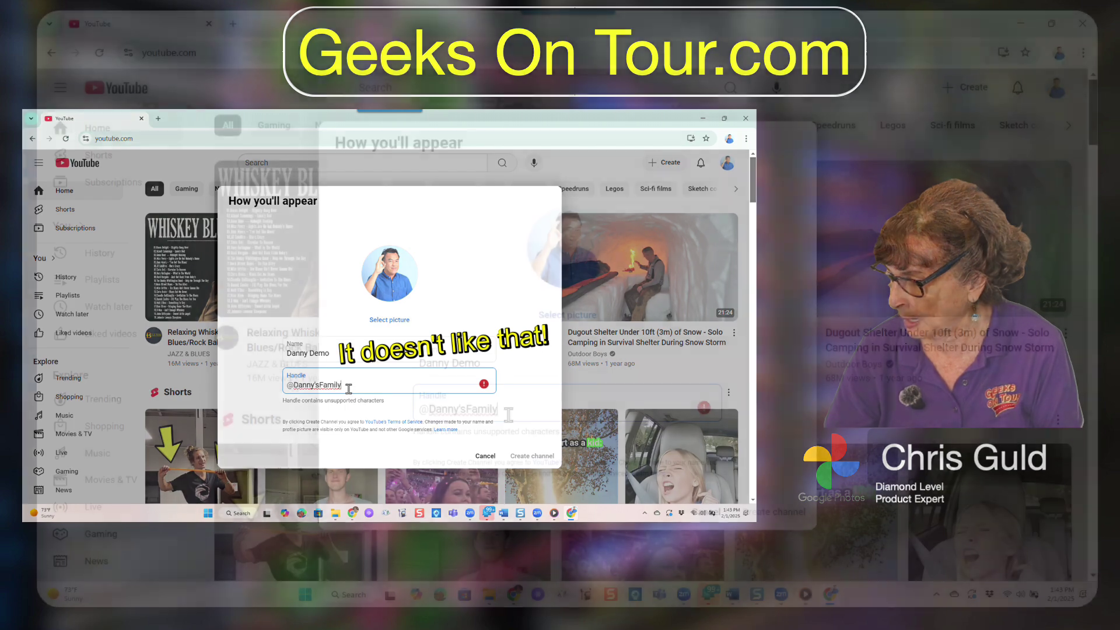
drag(350, 388, 279, 389)
click(466, 408)
key(BackSpace)
key(BackSpace)
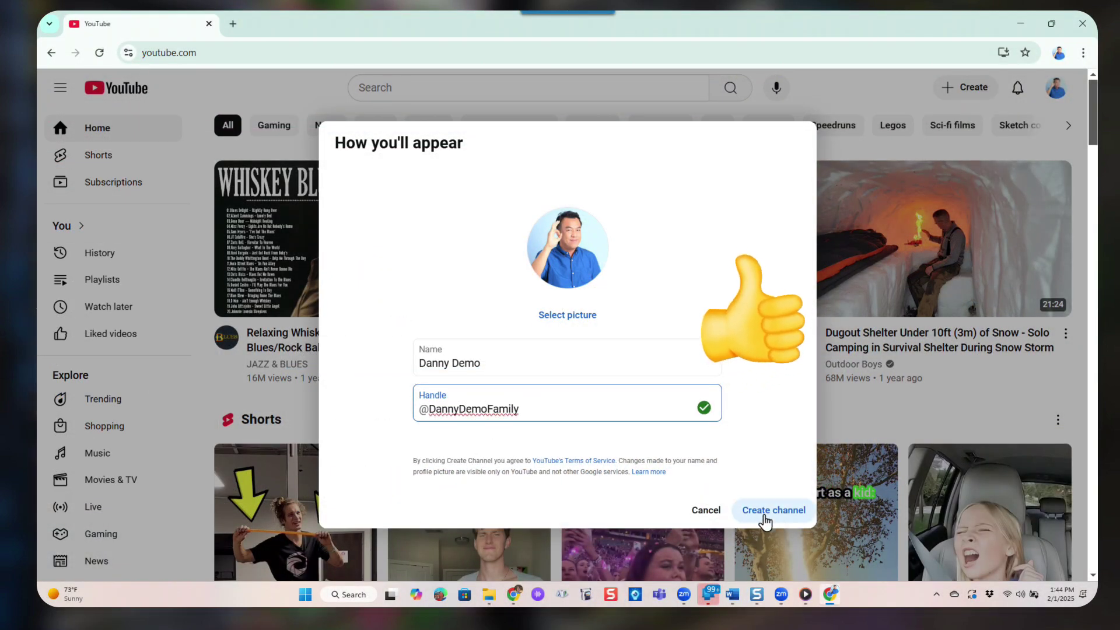
click(765, 516)
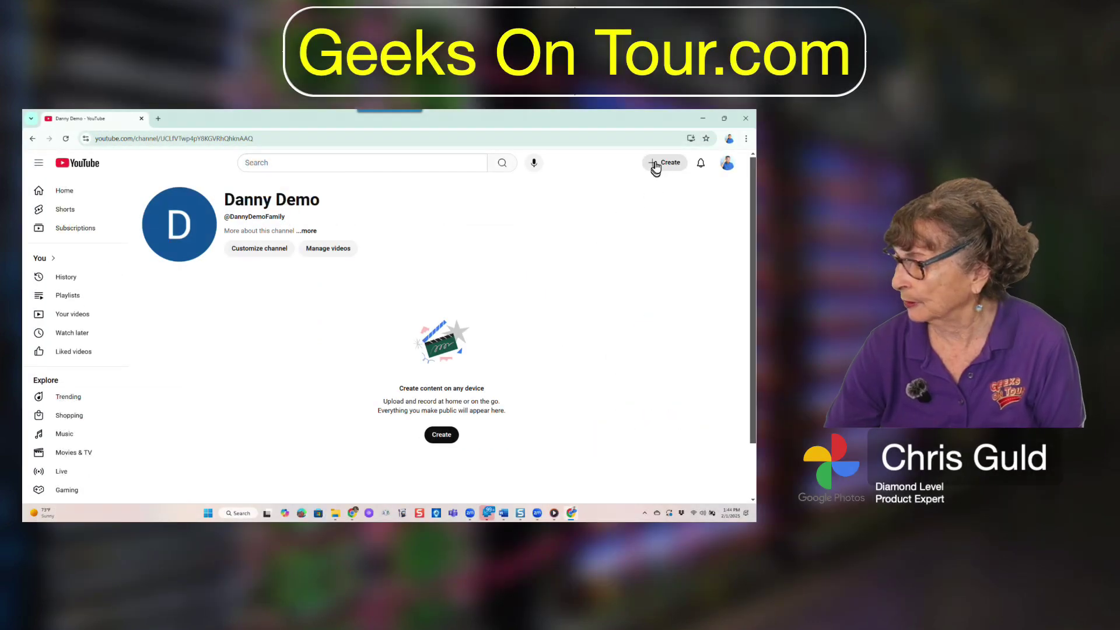
- Upload Grad sample video.mp4 from the computer via Create > Upload video
click(656, 167)
click(671, 182)
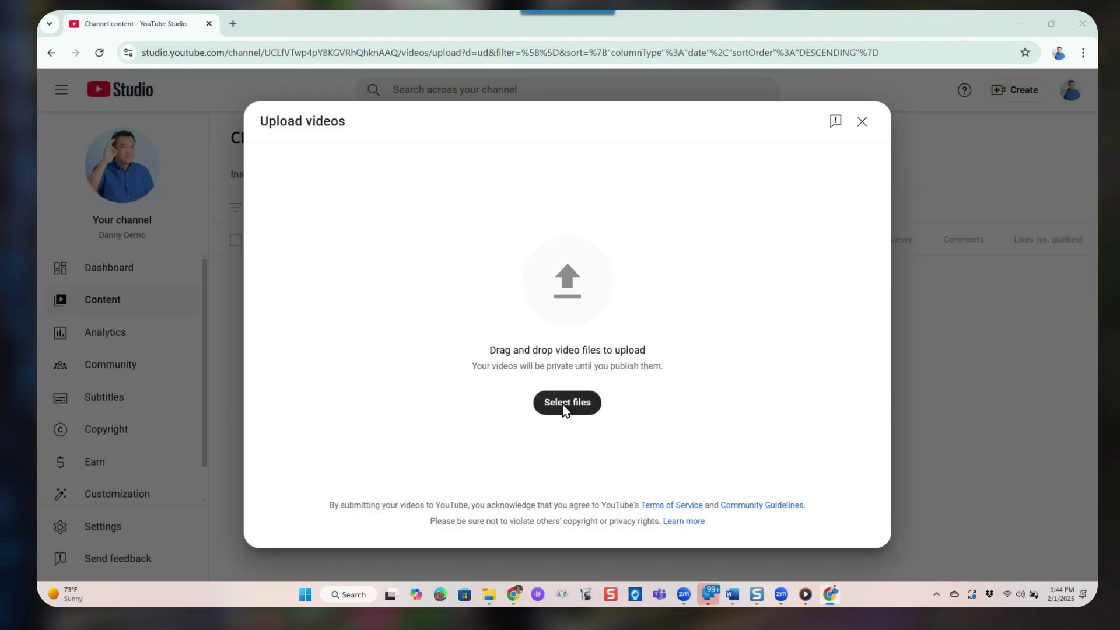
click(564, 404)
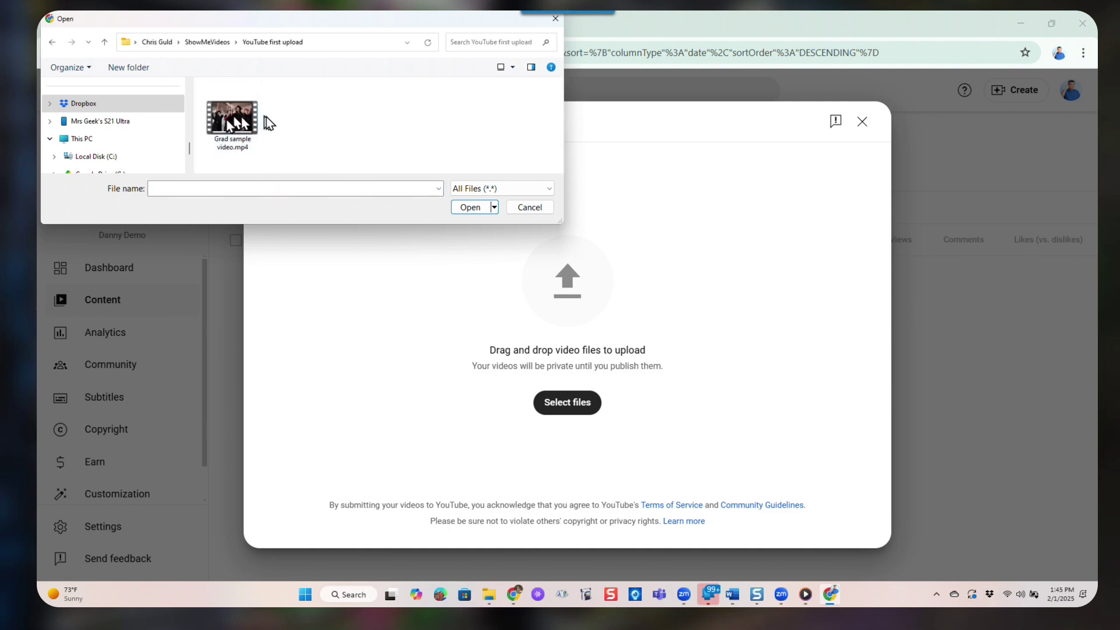
double_click(232, 122)
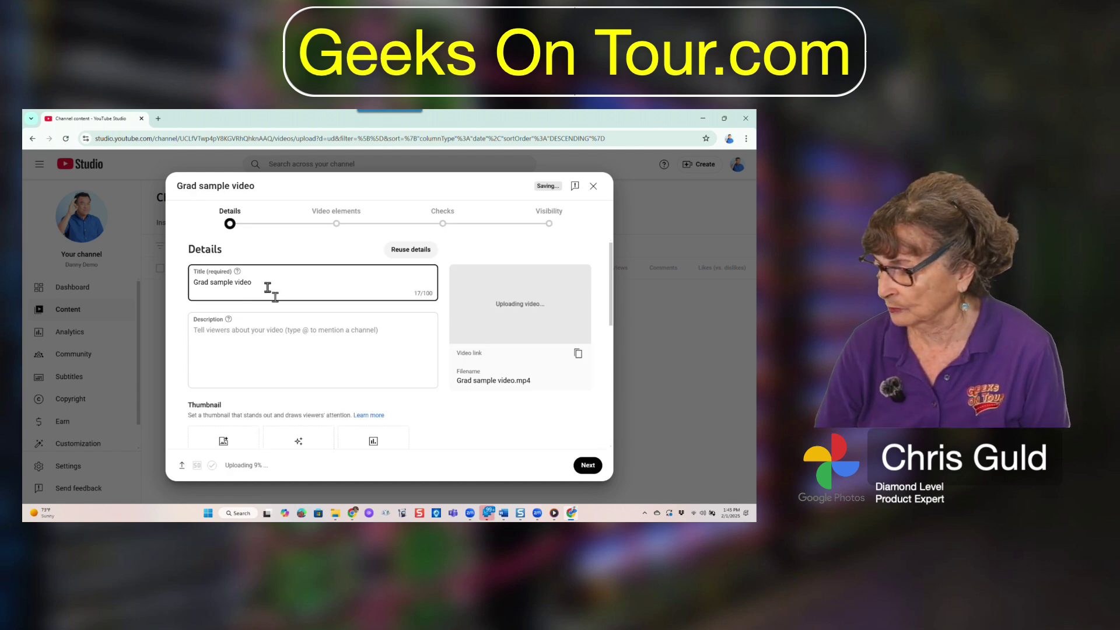
- Retitle the video 'angela's graduation party', set Audience to not made for kids, and continue
triple_click(298, 281)
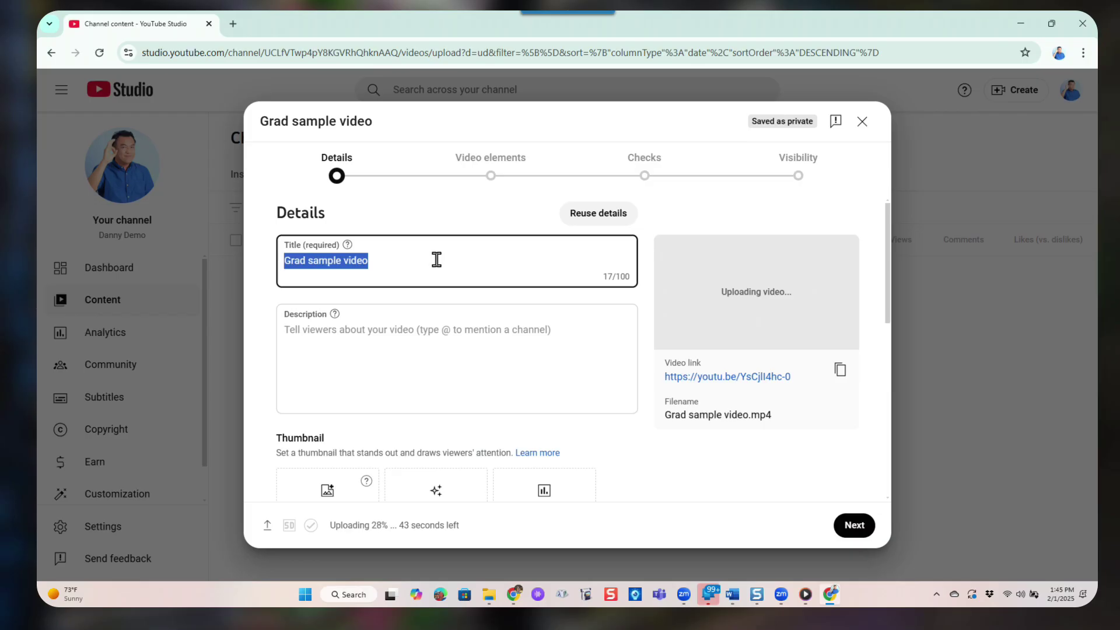
text(angela's graduation party)
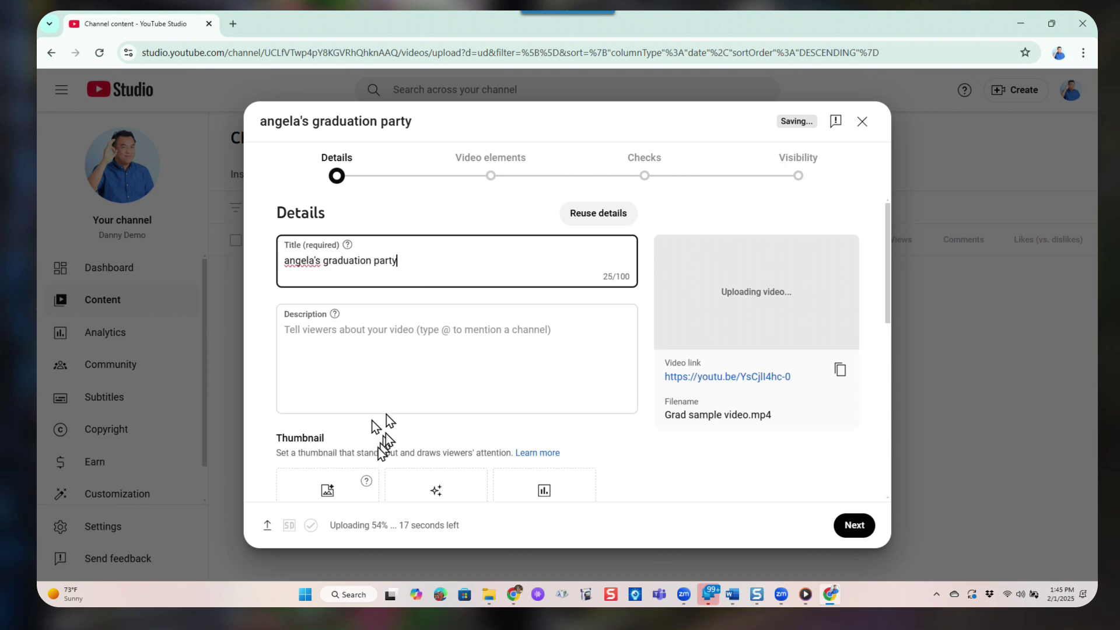
scroll(410, 398, down, 2)
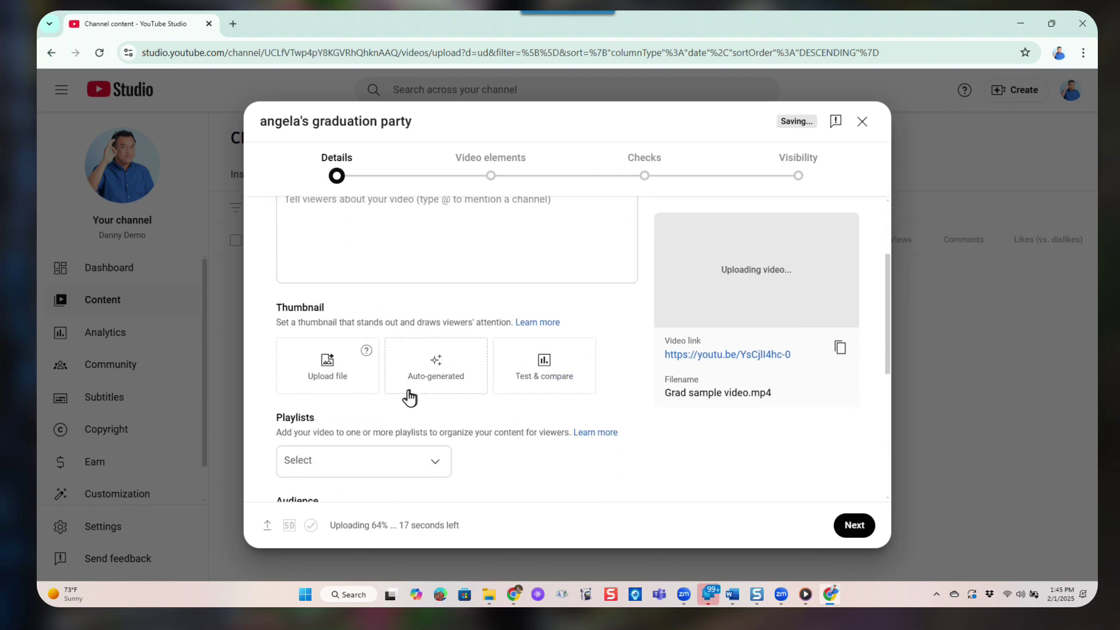
scroll(387, 383, down, 2)
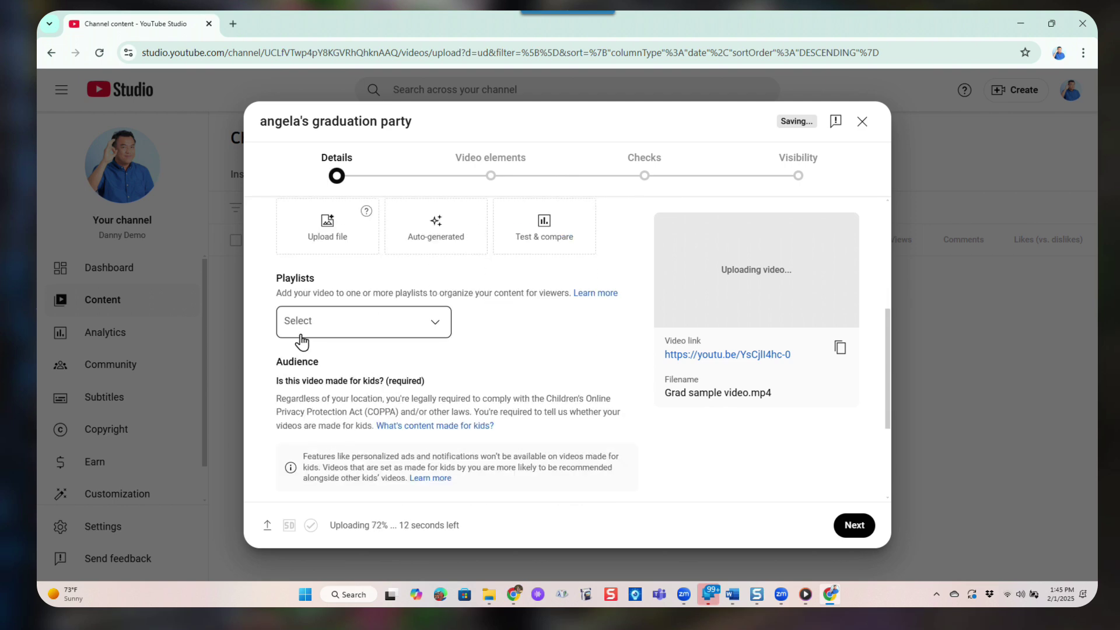
scroll(444, 355, down, 3)
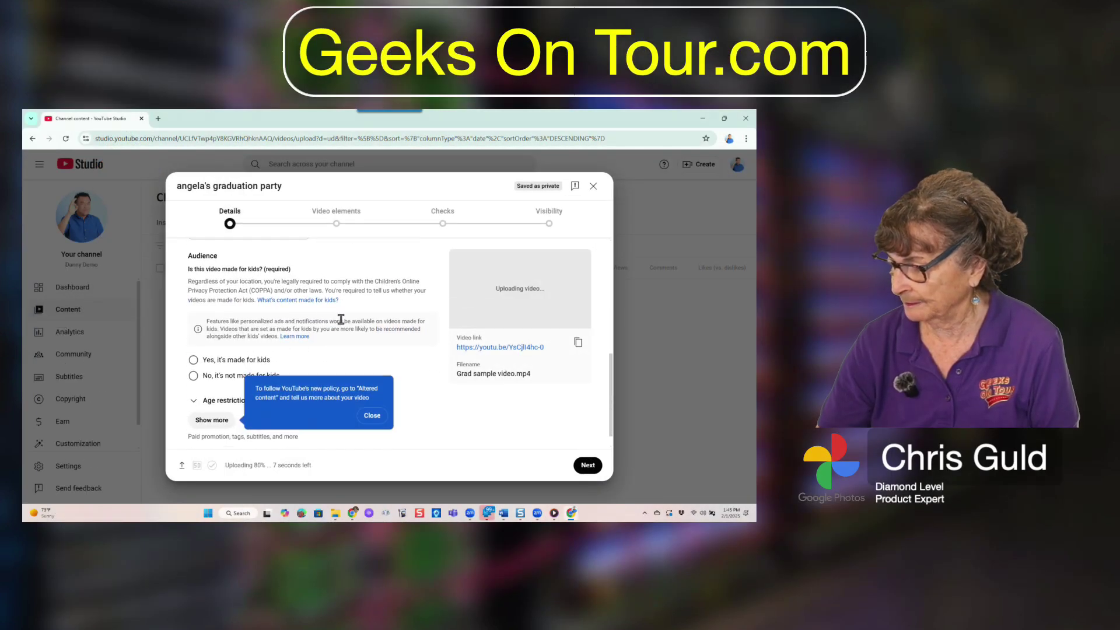
scroll(341, 319, down, 1)
click(193, 357)
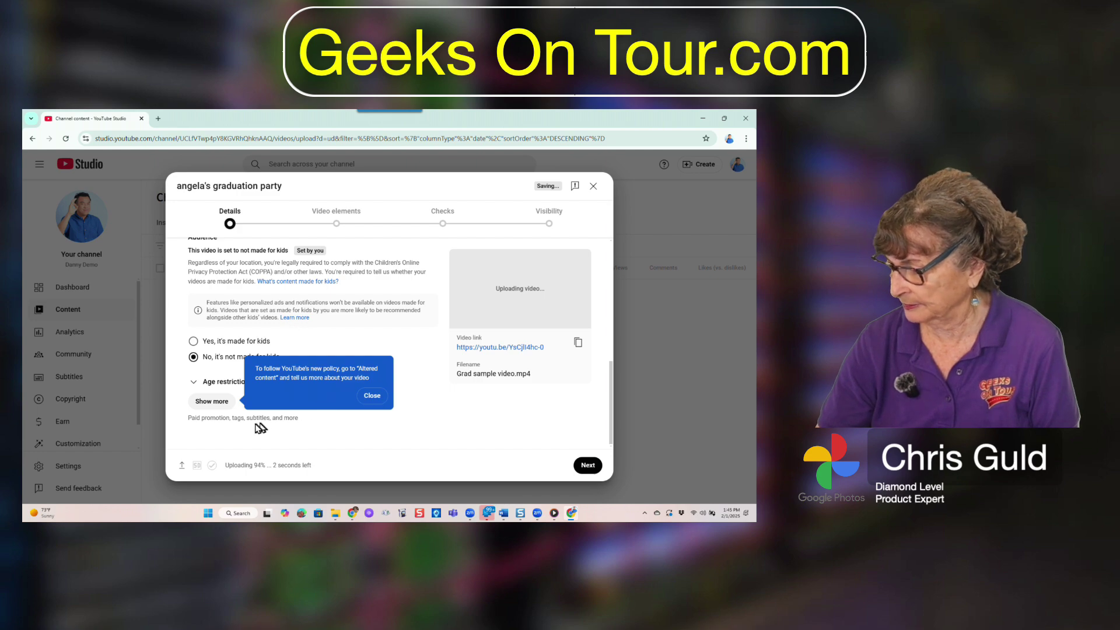
click(586, 466)
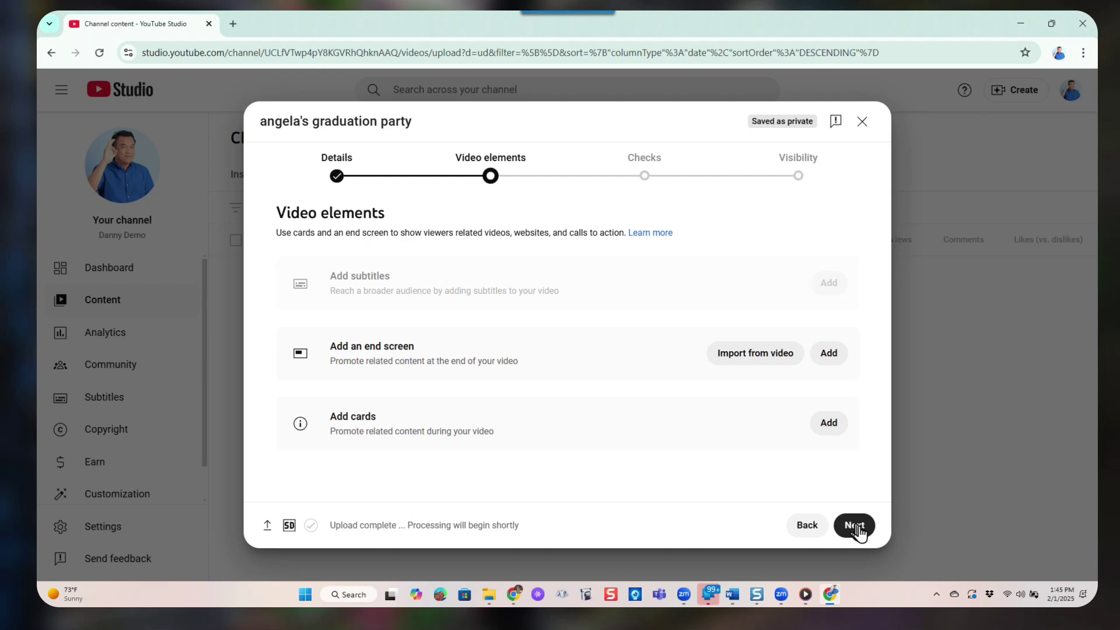
- Advance past Video elements and Checks, set visibility to Unlisted, and save
click(588, 465)
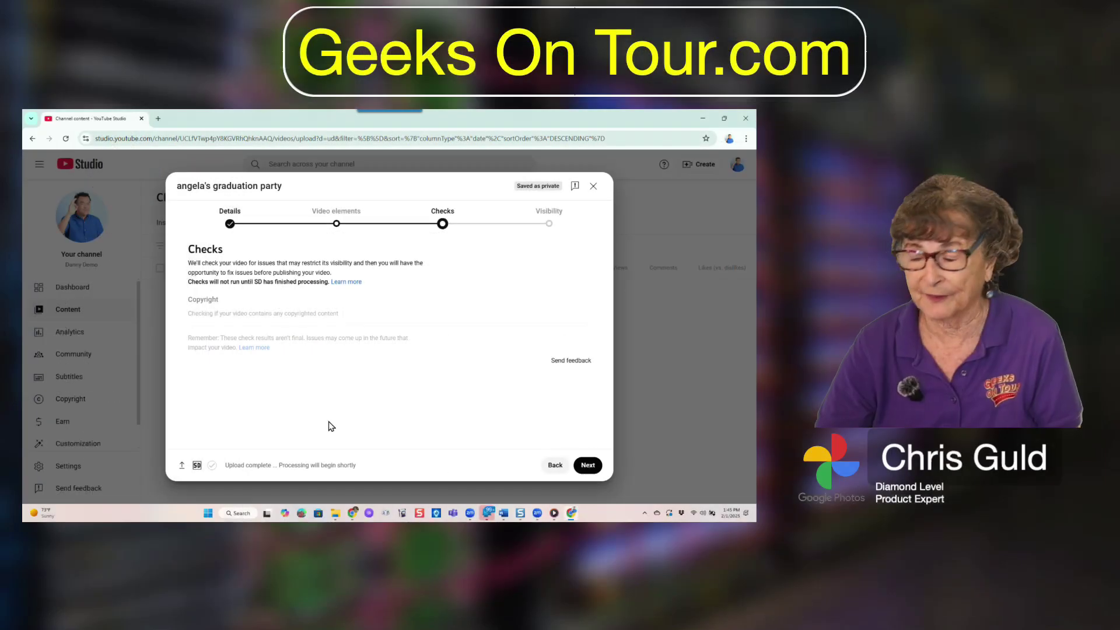
click(588, 465)
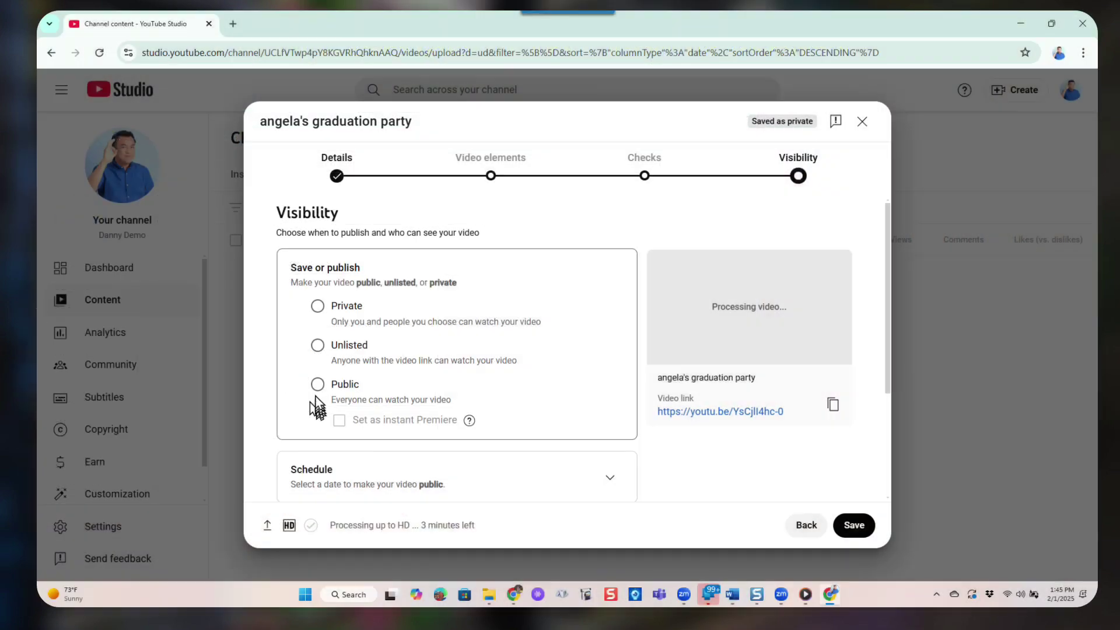
click(216, 367)
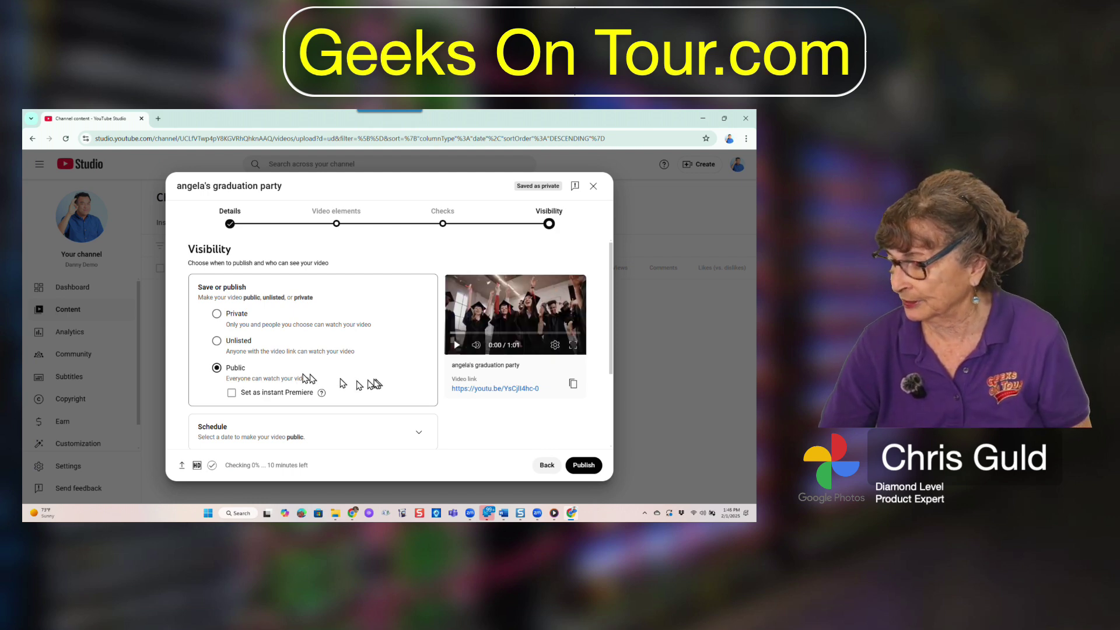
click(217, 341)
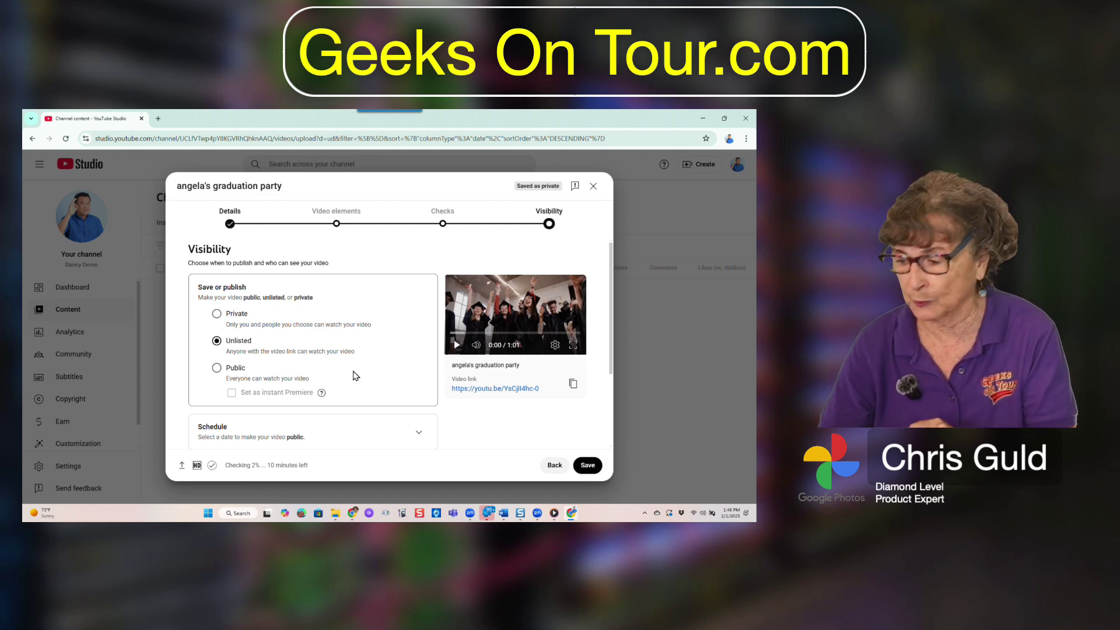
click(216, 315)
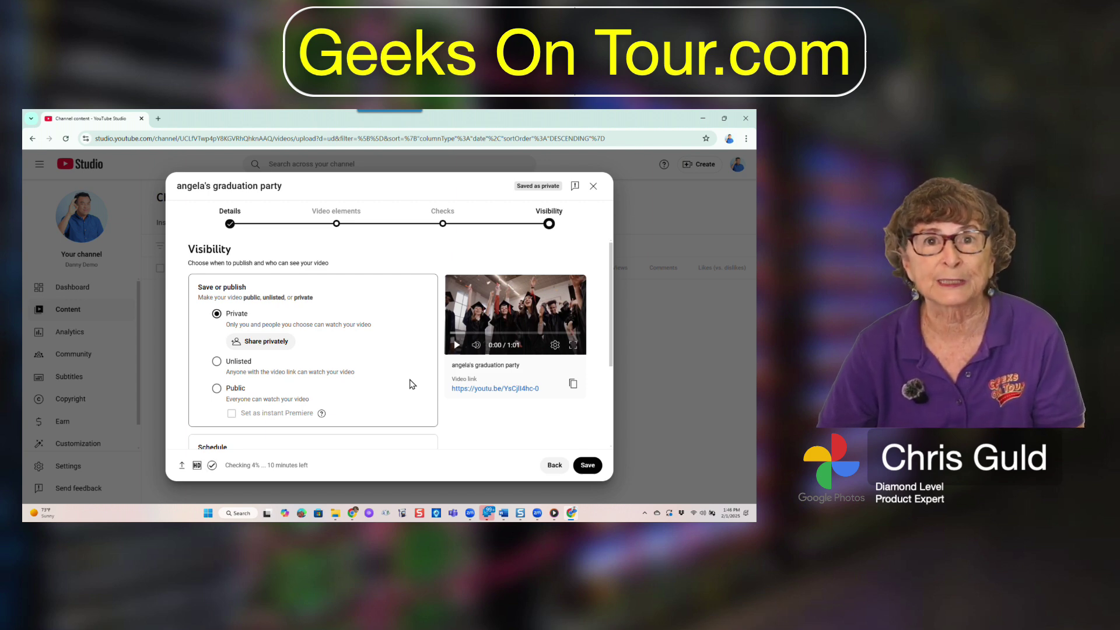
click(215, 363)
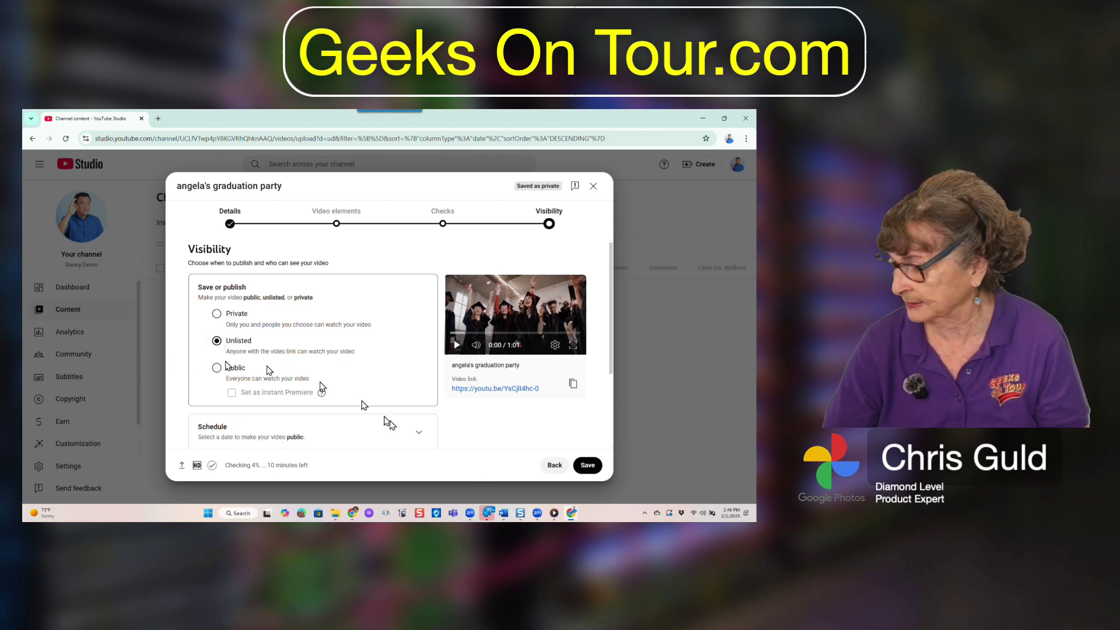
click(585, 465)
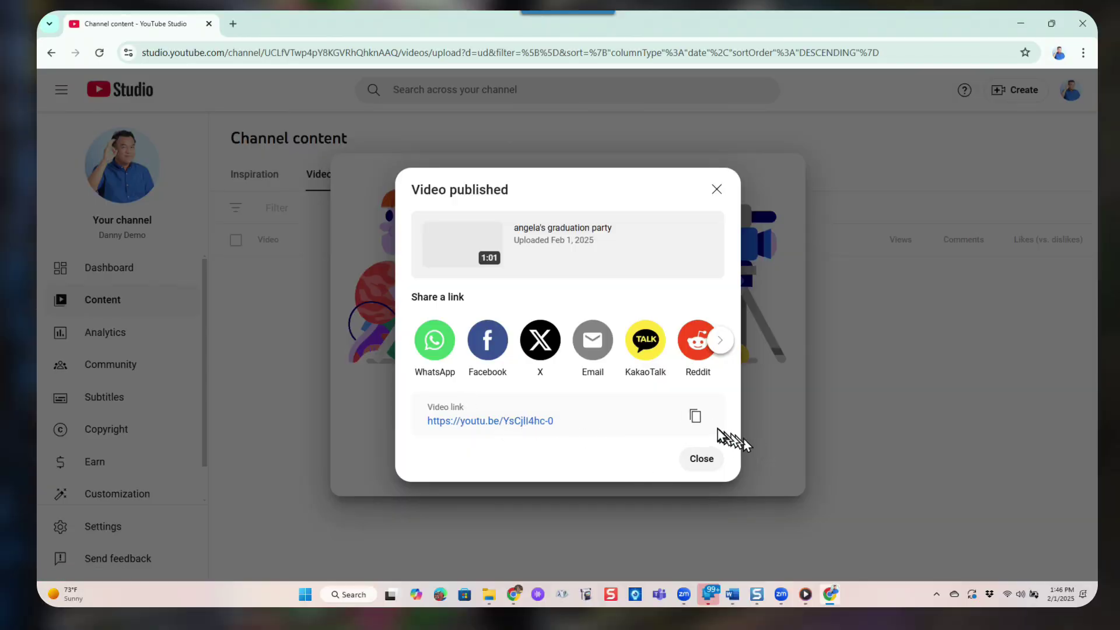
- Copy the published video's share link and open a new browser tab
click(695, 421)
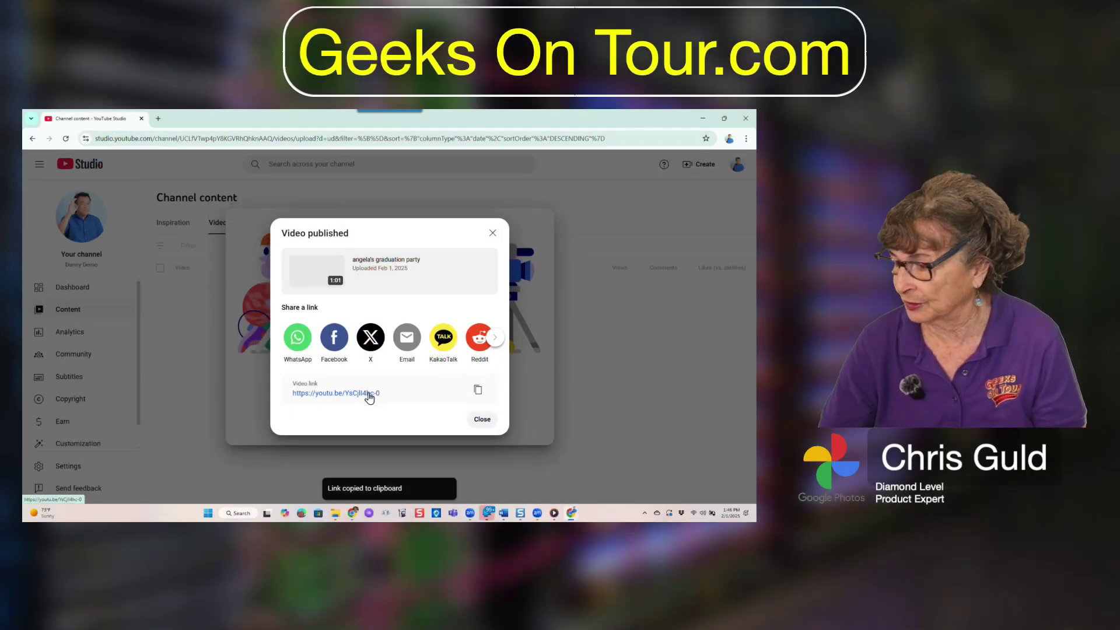
click(158, 119)
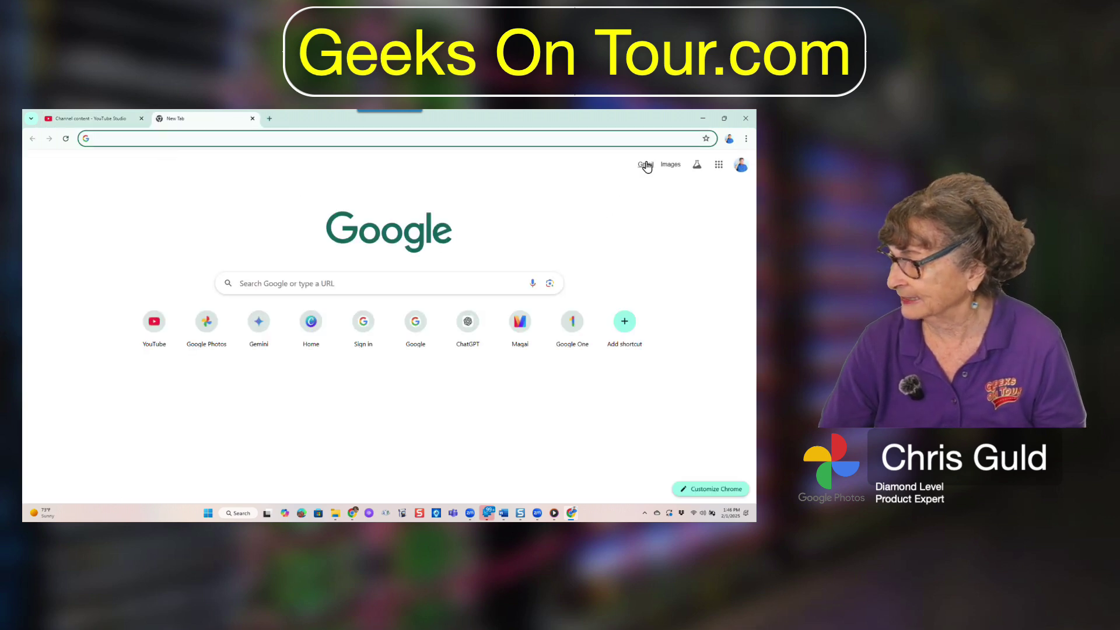
- Send a Gmail message containing the grad party video link, then return to the YouTube window
click(646, 166)
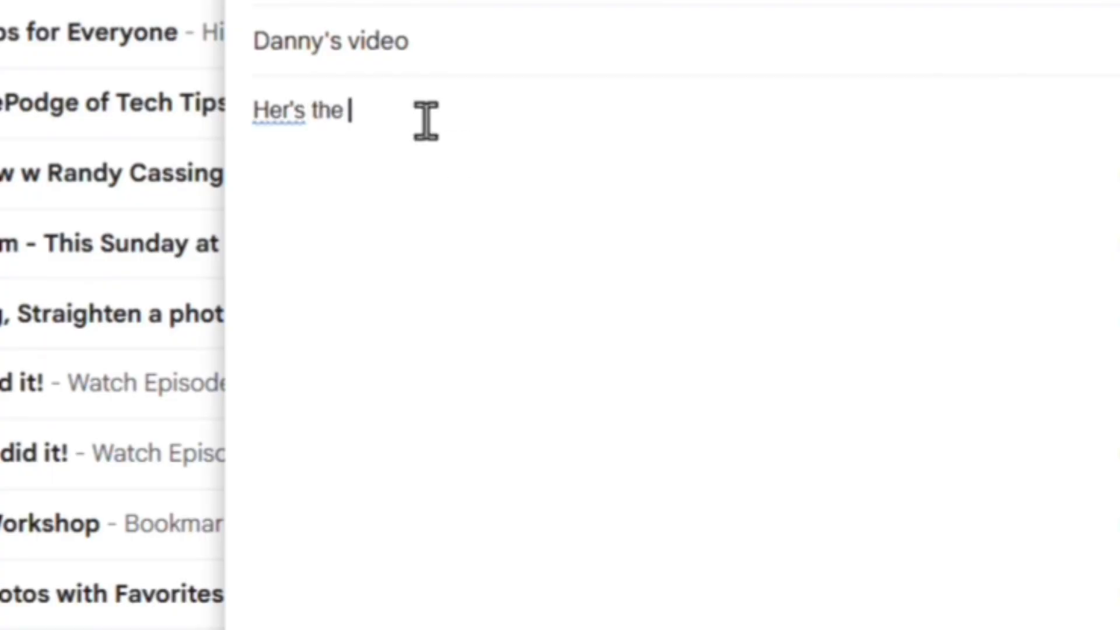
text(the trad p)
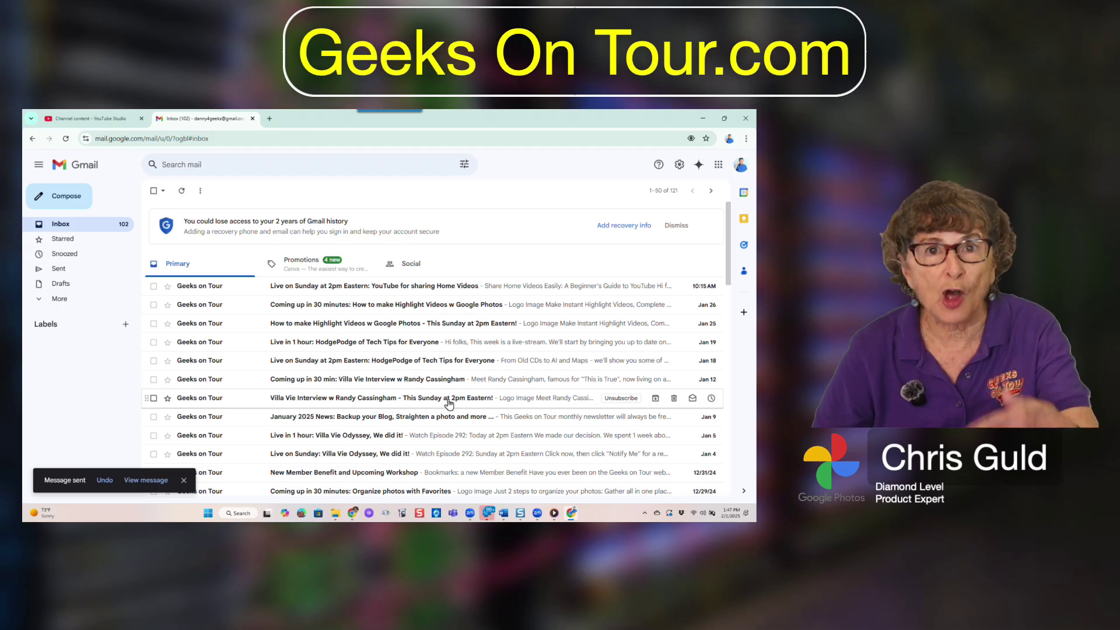
click(317, 513)
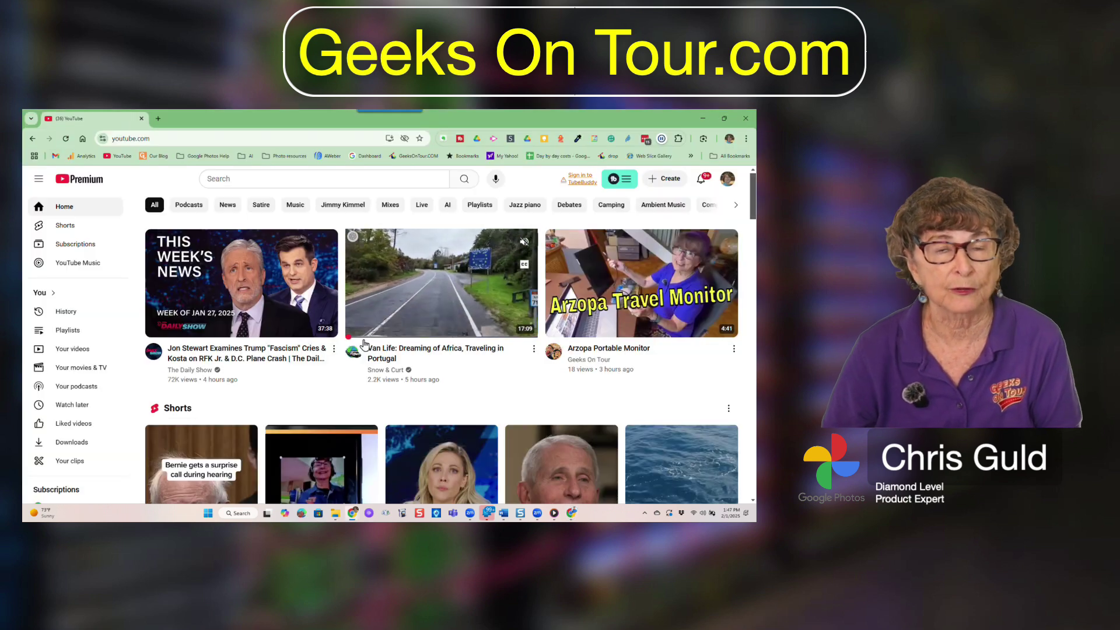
- Load the new channel's page by appending its Family handle to youtube.com/
click(163, 139)
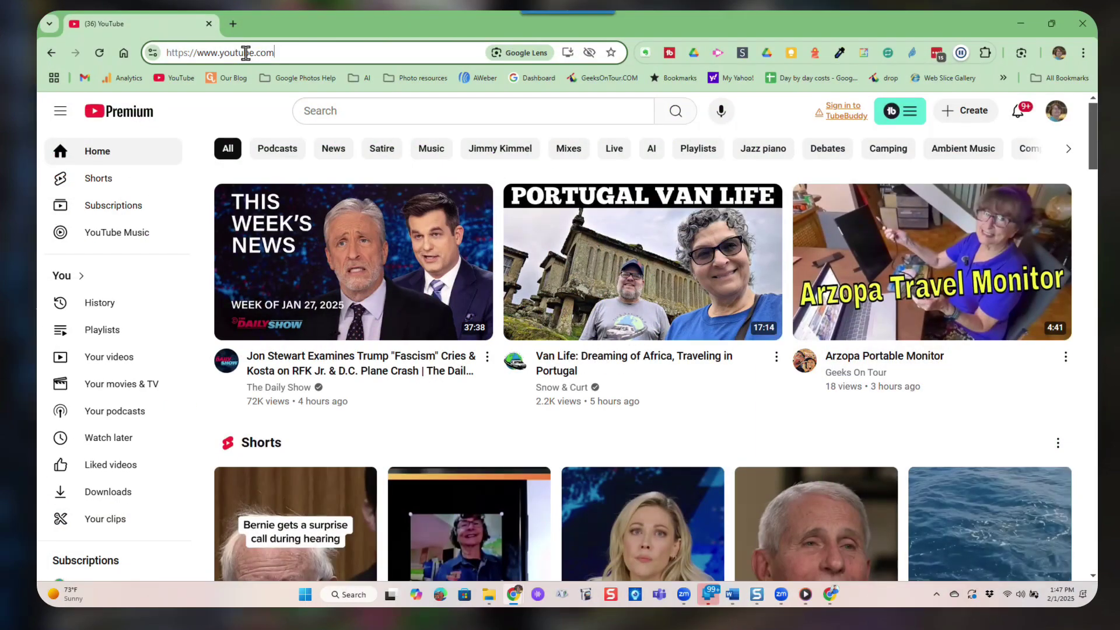
text(/@)
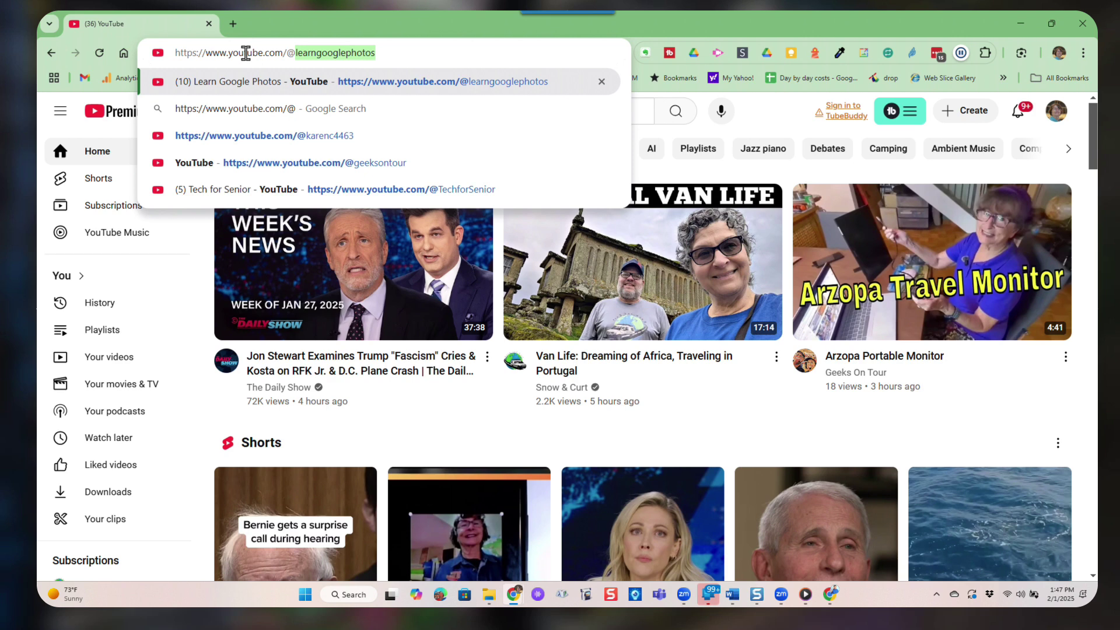
text(DannyDem)
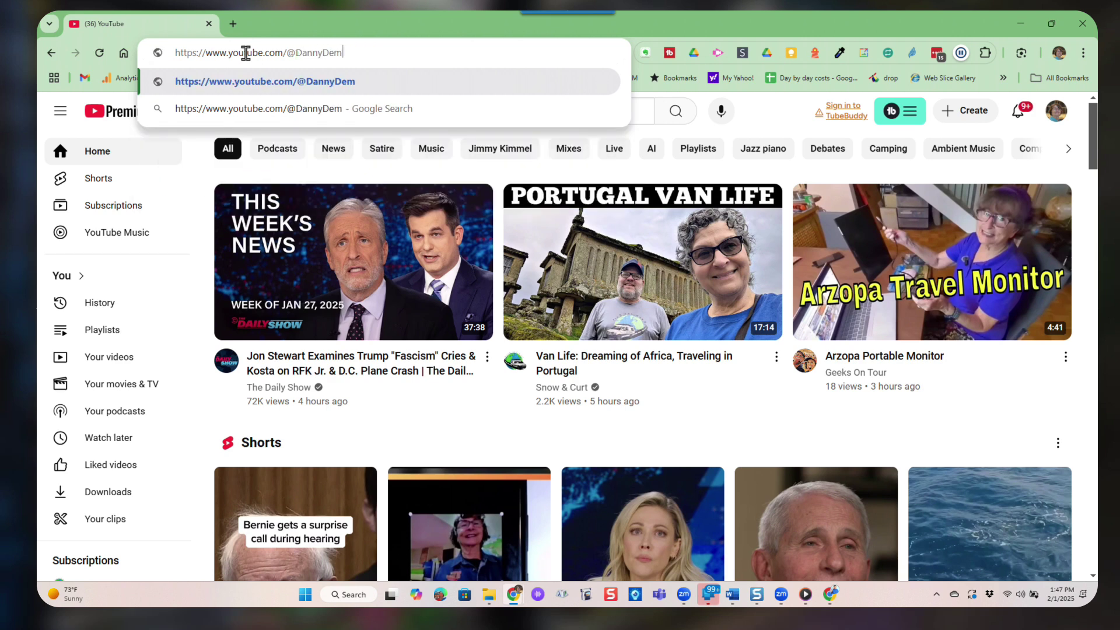
text(oFamil)
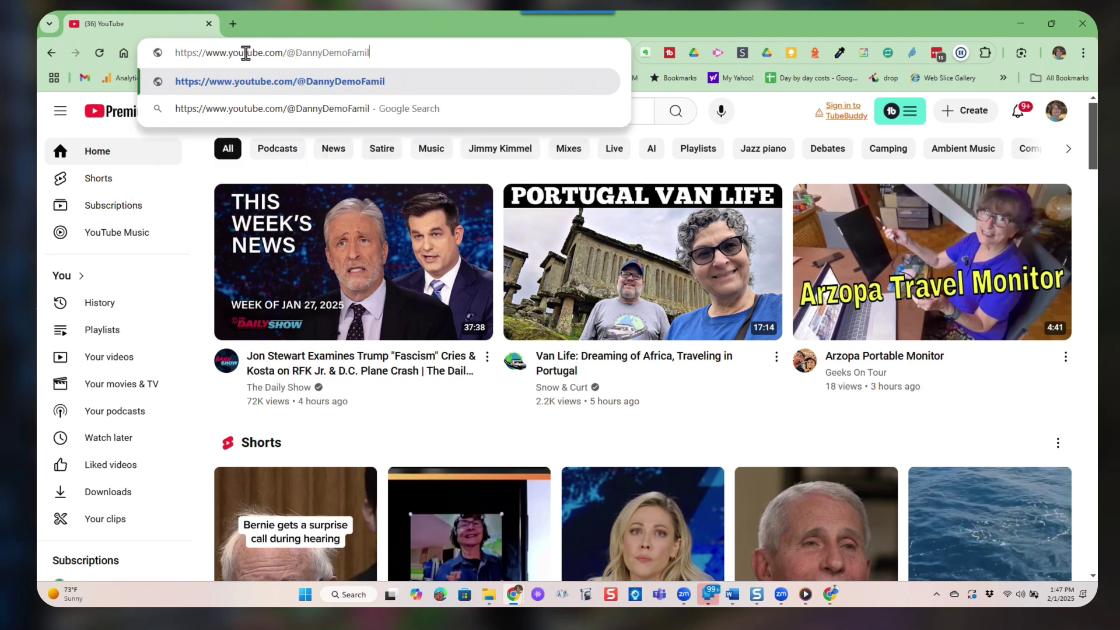
text(y)
key(Return)
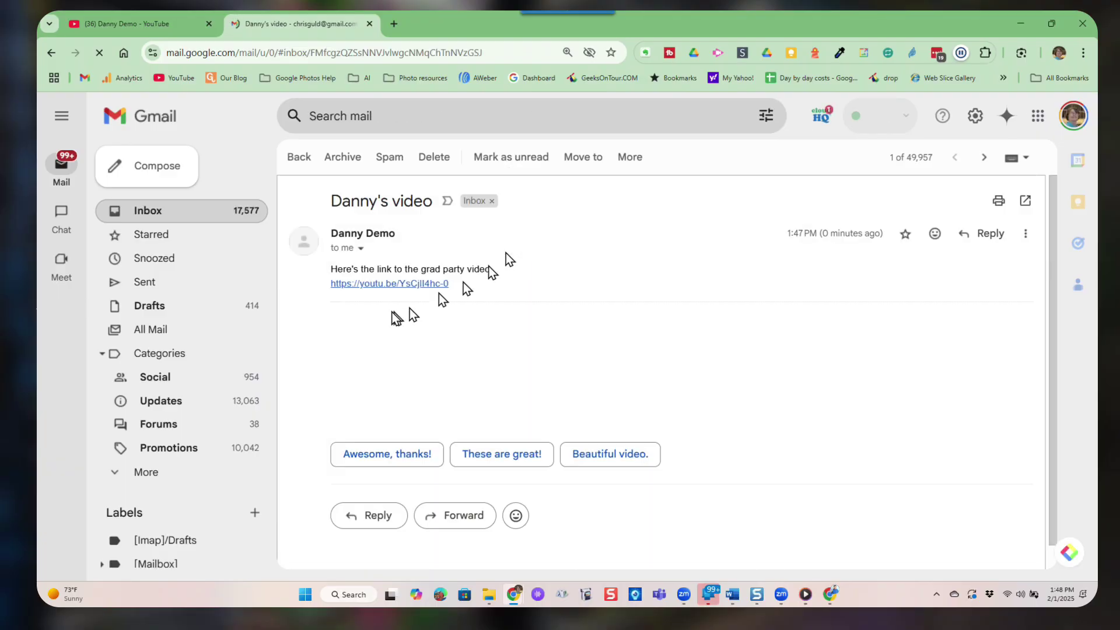
- Open the youtu.be link in the received email to play 'angela's graduation party' in a new tab
click(376, 286)
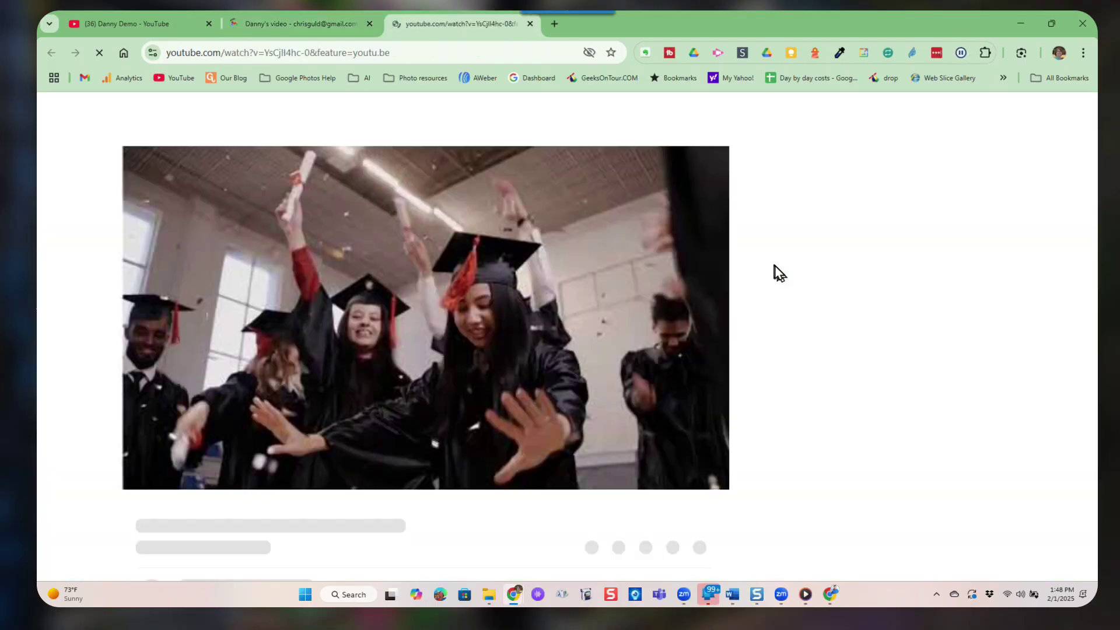